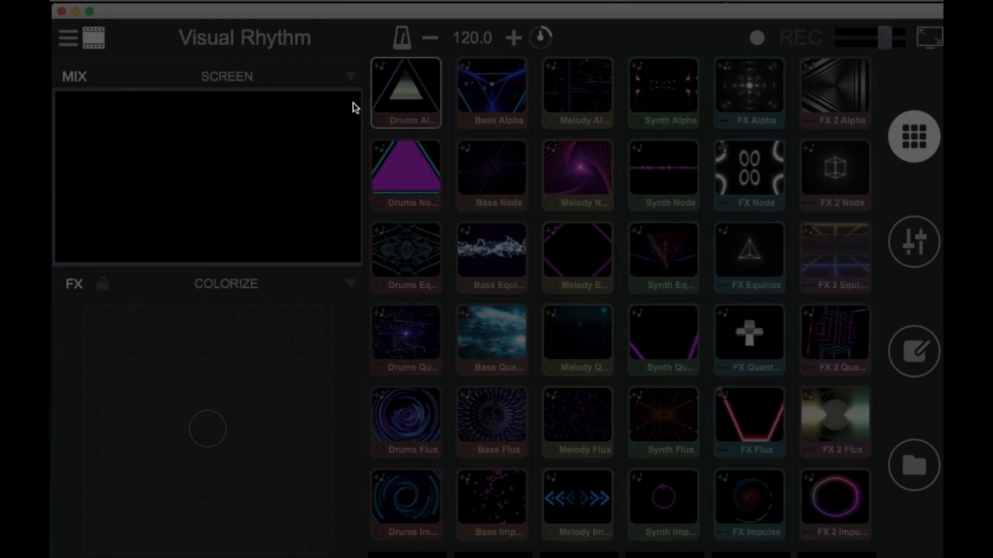
- Launch the Drums, Bass, Melody and Synth Alpha clips so all four play together
{"action": "left_click", "coordinate": [406, 90]}
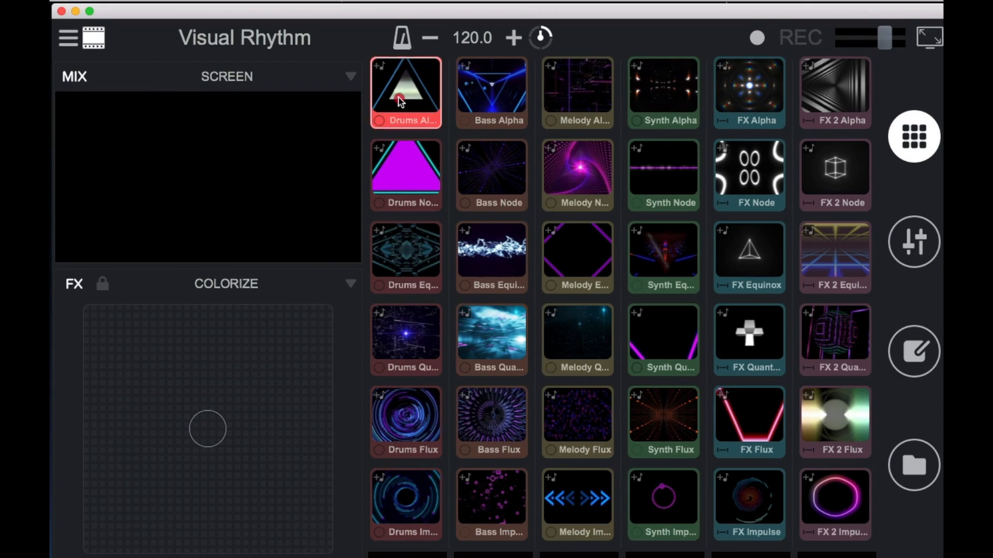
{"action": "left_click", "coordinate": [495, 95]}
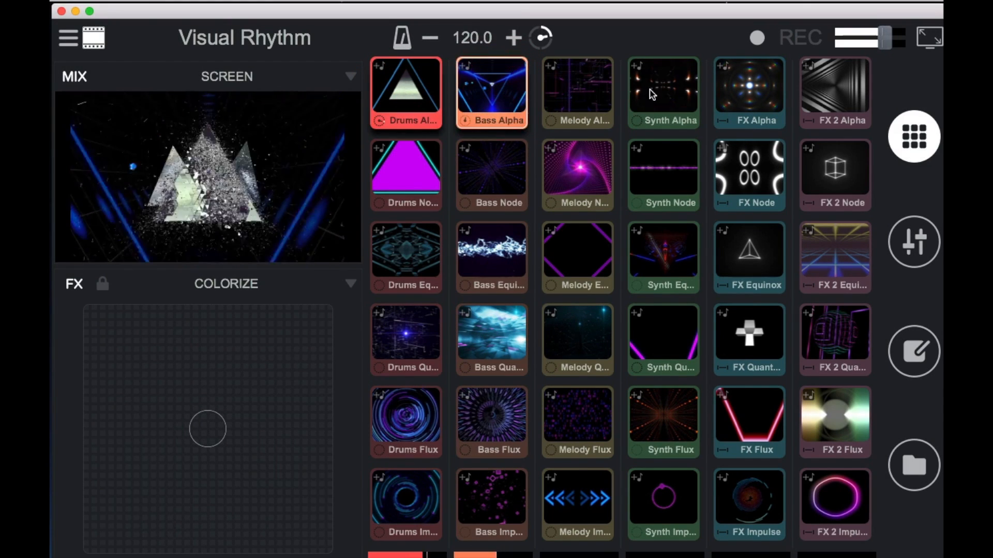
{"action": "left_click", "coordinate": [591, 100]}
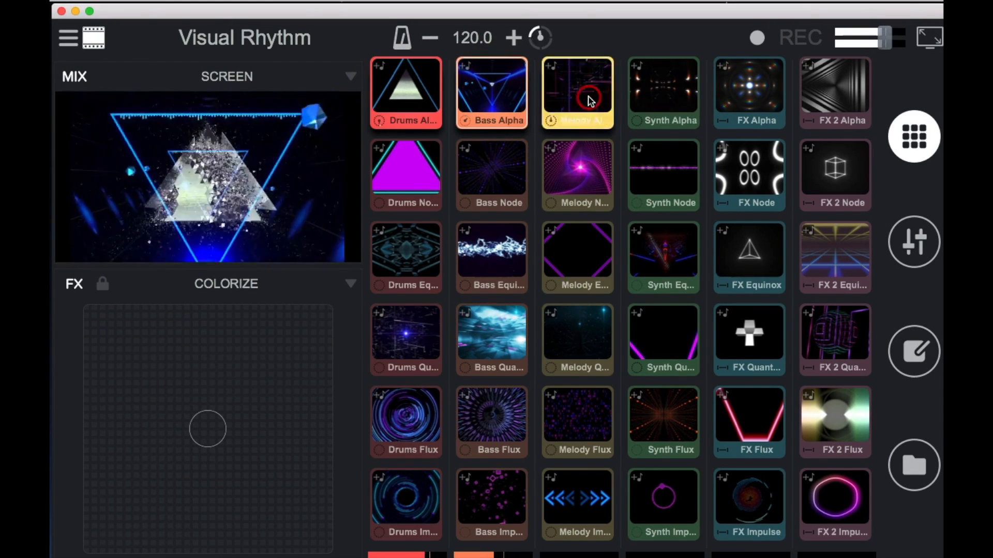
{"action": "left_click", "coordinate": [652, 99]}
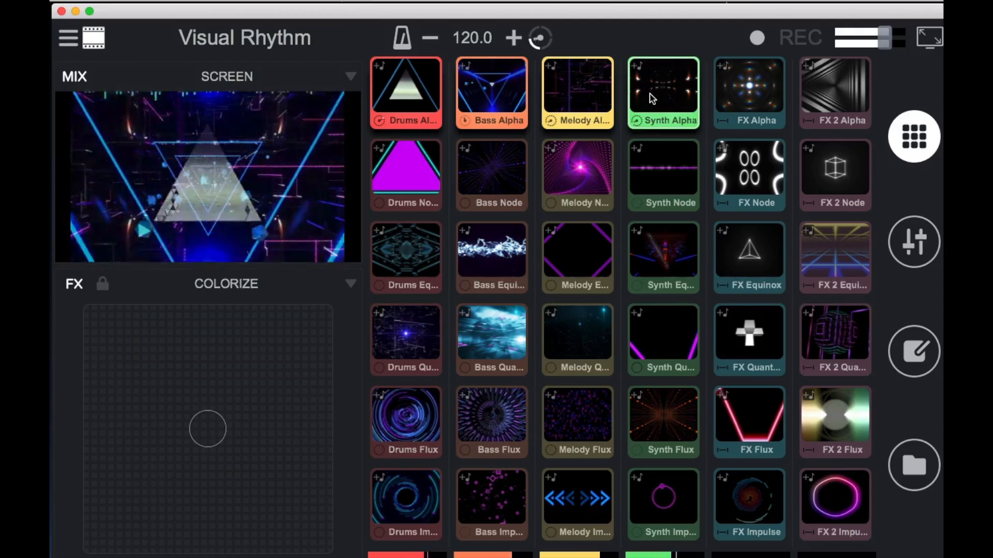
- Stop the Melody and Synth Alpha clips, and switch the drums, bass and melody columns to their Node clips
{"action": "key", "text": "3"}
{"action": "key", "text": "4"}
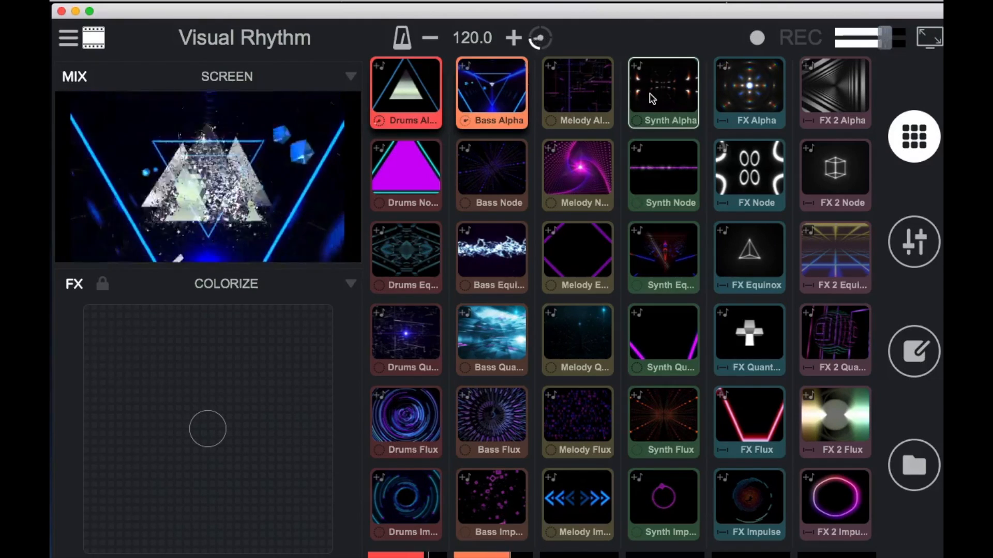
{"action": "key", "text": "q"}
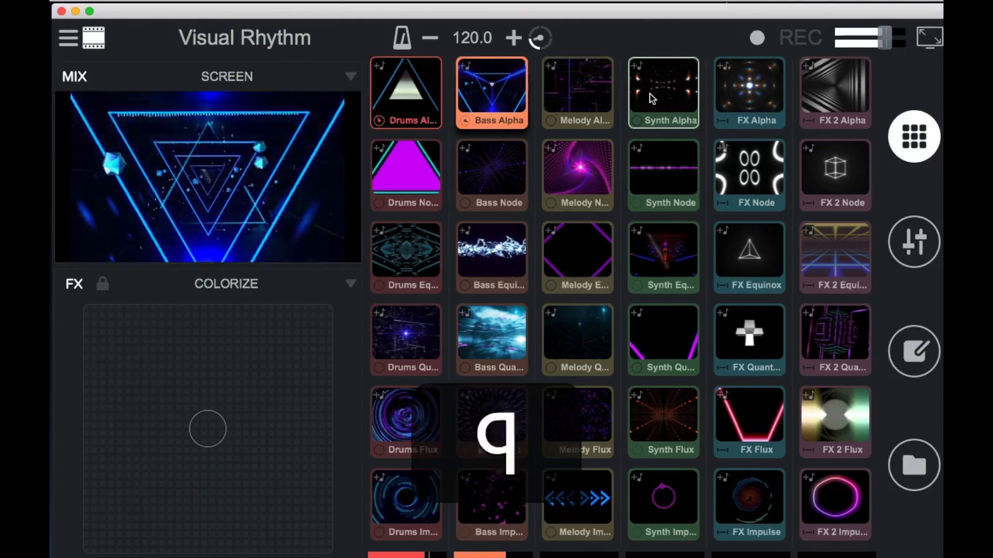
{"action": "key", "text": "w"}
{"action": "key", "text": "e"}
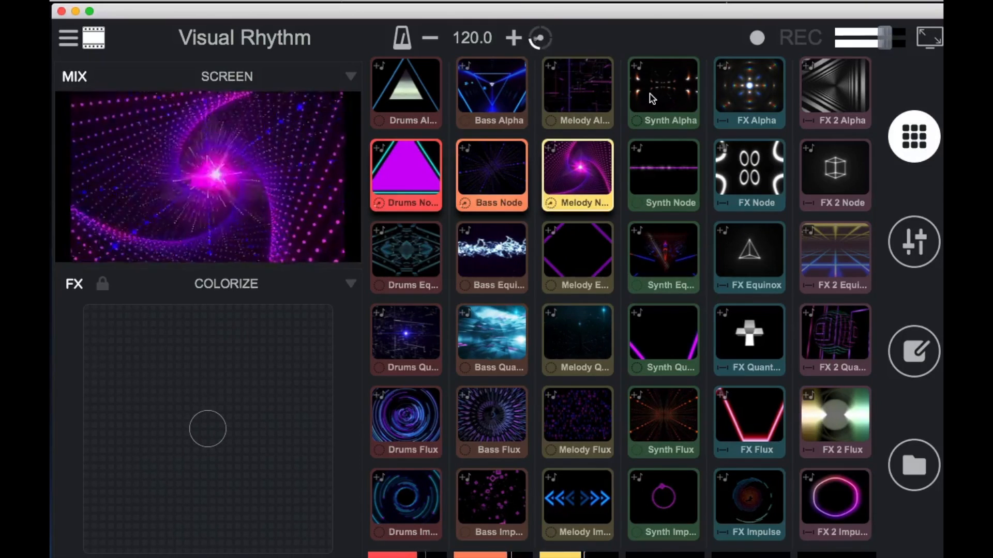
- Layer the Bass, Melody, Synth, FX and FX 2 Equinox clips over the playing Drums Node clip
{"action": "key", "text": "s"}
{"action": "key", "text": "g"}
{"action": "key", "text": "f"}
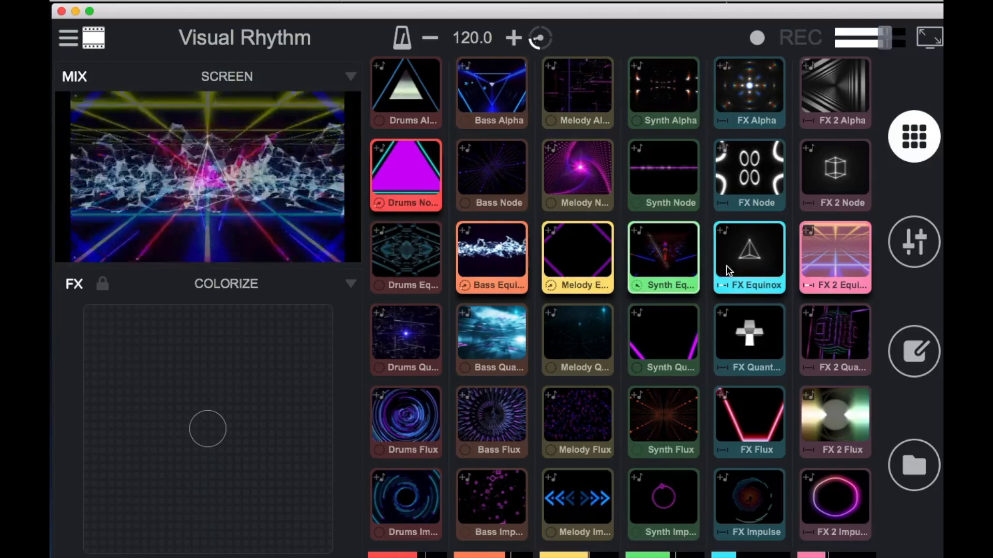
- Stop the playing Equinox clips and the Drums Node clip
{"action": "key", "text": "h"}
{"action": "key", "text": "g"}
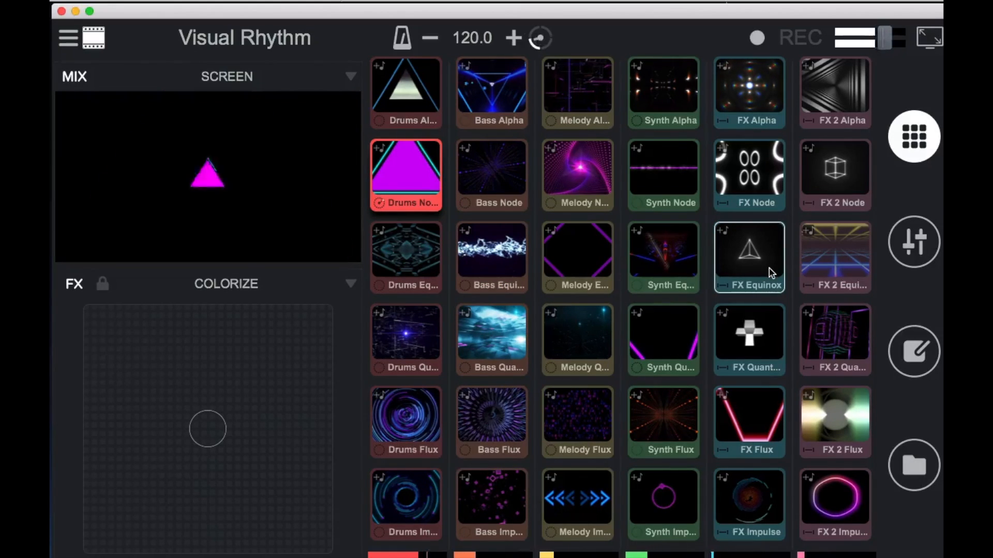
{"action": "key", "text": "q"}
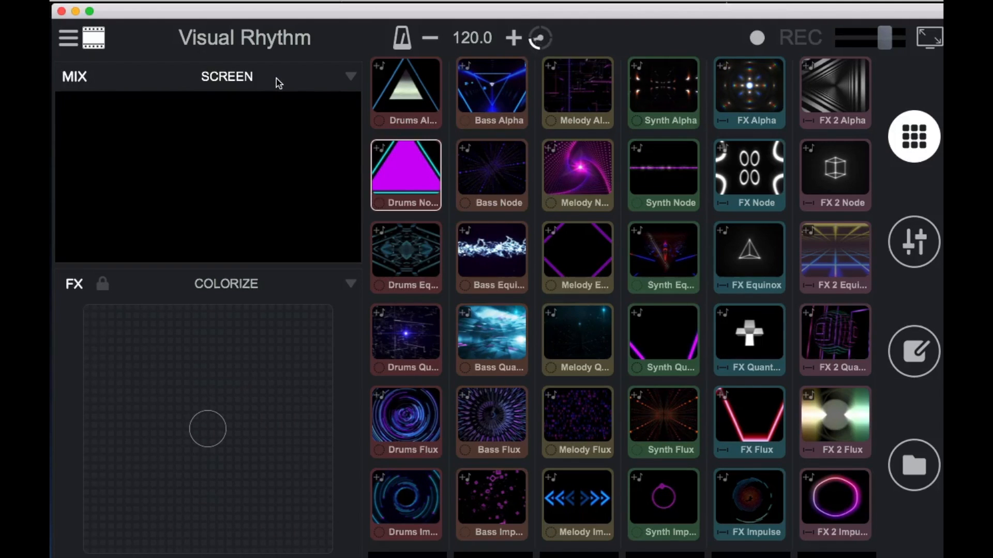
- Play the Drums, Bass, Melody and Synth Node clips and set the mix mode to LAYERS ←
{"action": "key", "text": "r"}
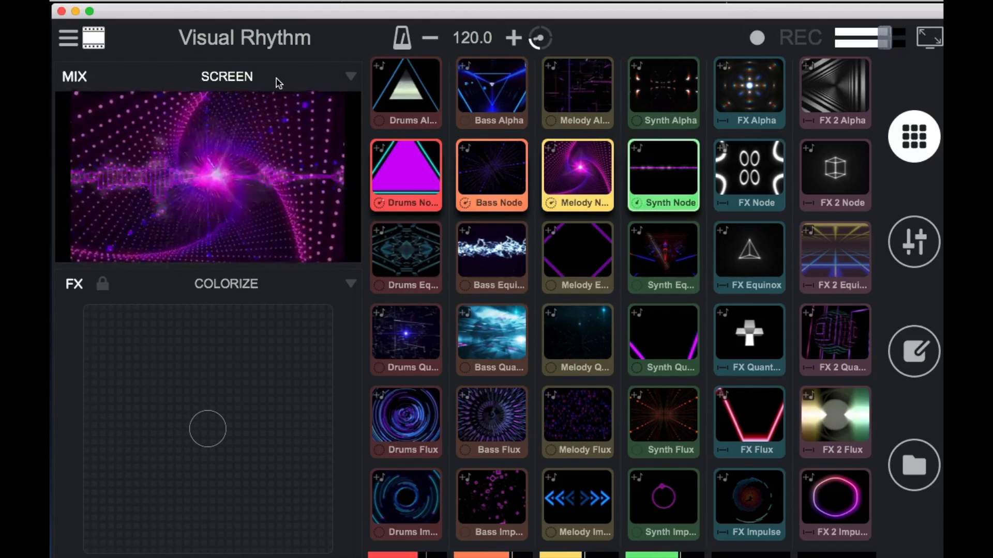
{"action": "left_click", "coordinate": [340, 84]}
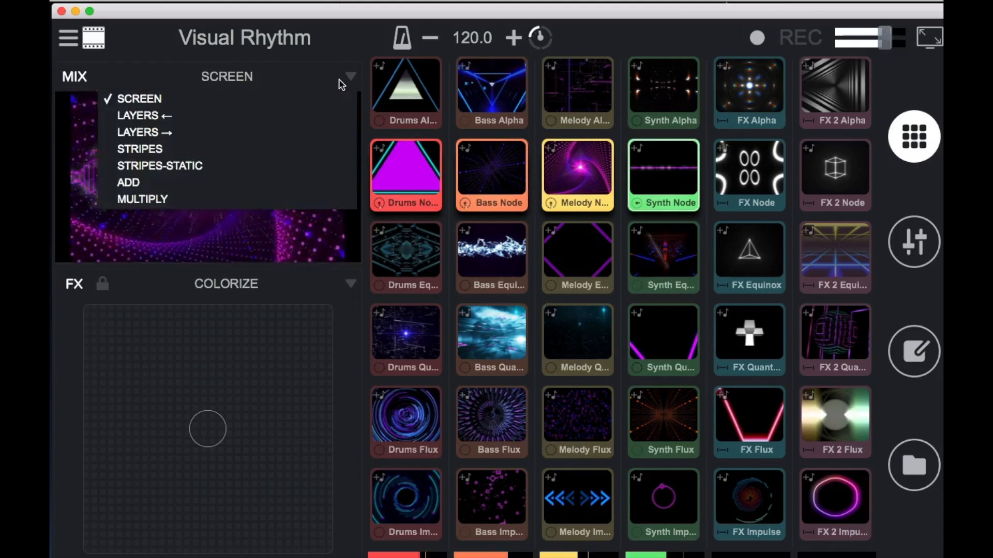
{"action": "left_click", "coordinate": [320, 124]}
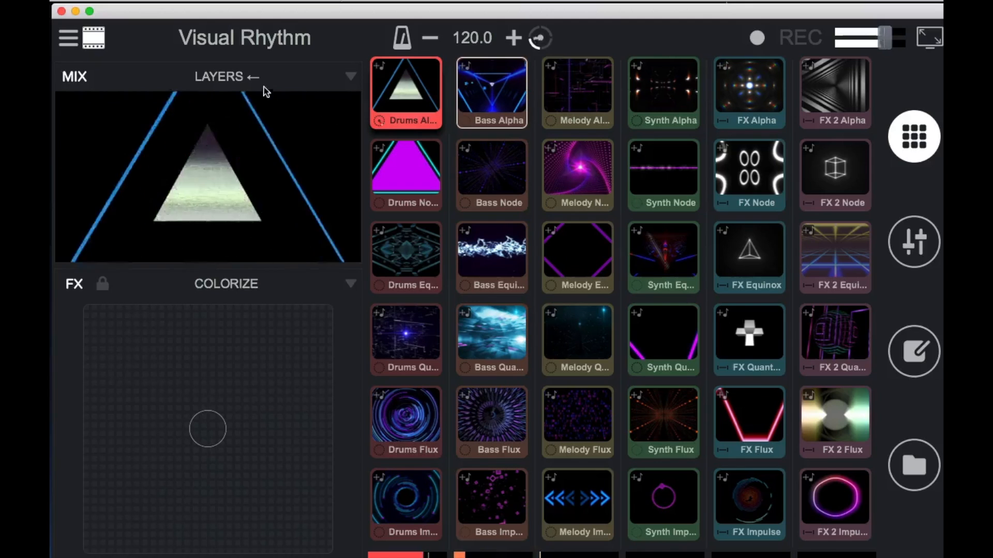
- Switch the mix mode to LAYERS → and from there to STRIPES
{"action": "left_click", "coordinate": [227, 78]}
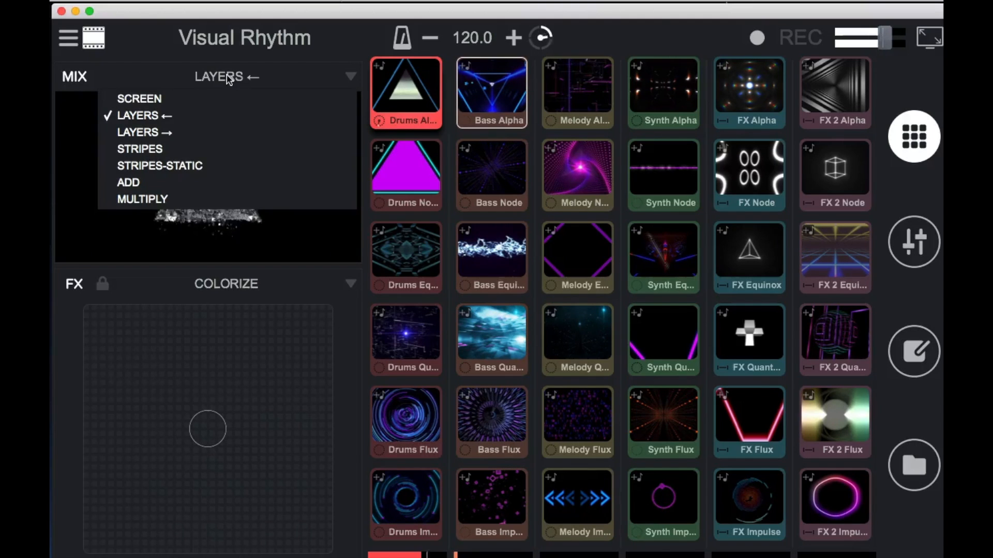
{"action": "left_click", "coordinate": [191, 132]}
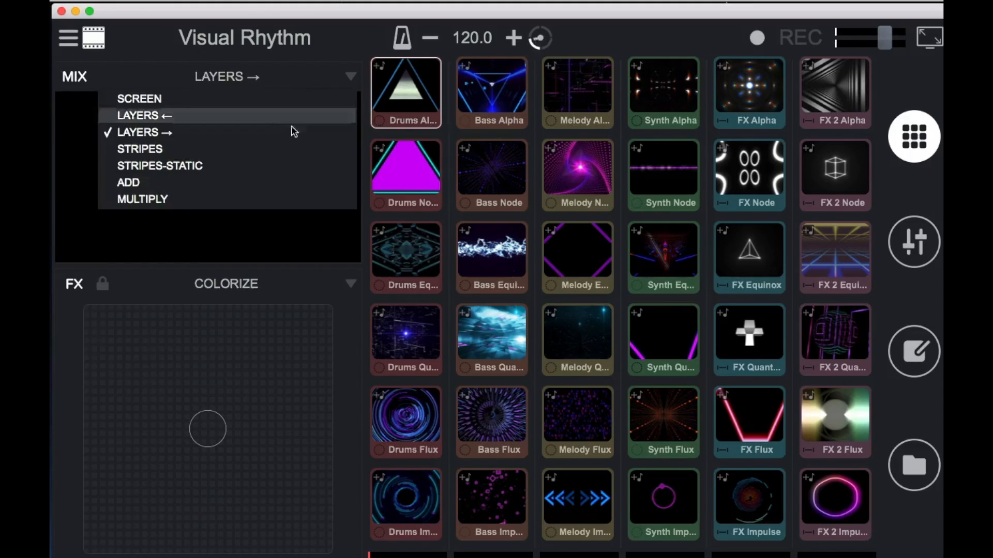
{"action": "left_click", "coordinate": [263, 152]}
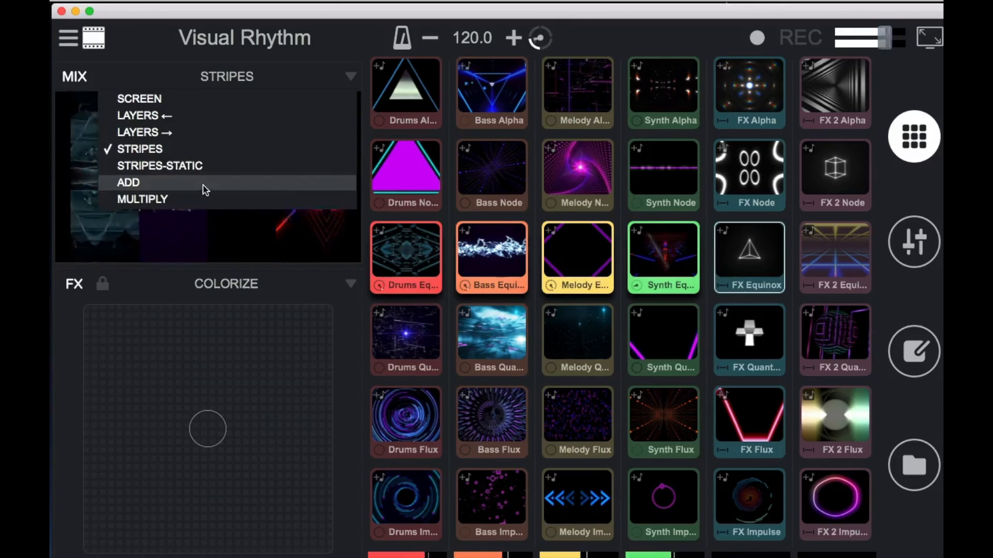
- Set the mix mode to ADD and combine Drums Quantum with the Bass, Melody and Synth Equinox clips
{"action": "left_click", "coordinate": [205, 183]}
{"action": "key", "text": "v"}
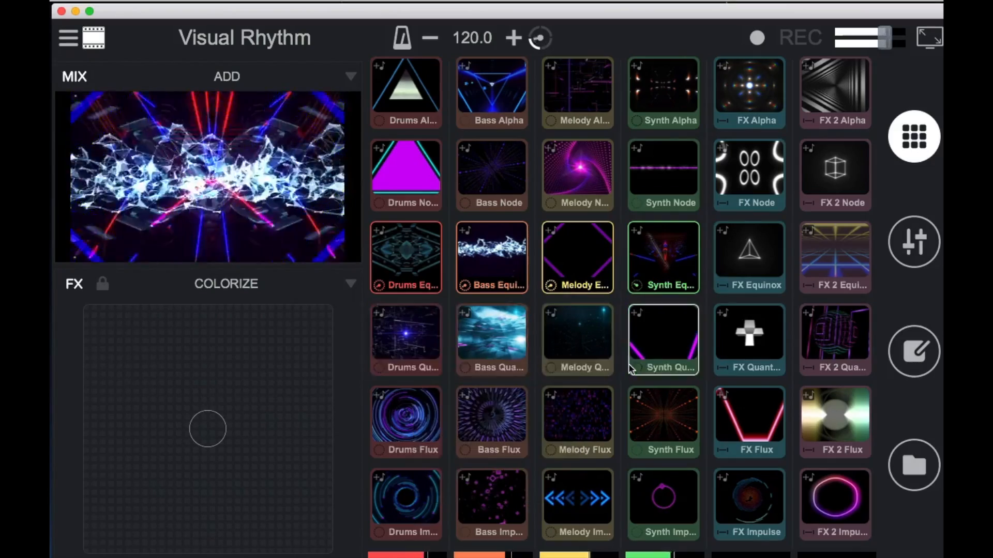
{"action": "key", "text": "d"}
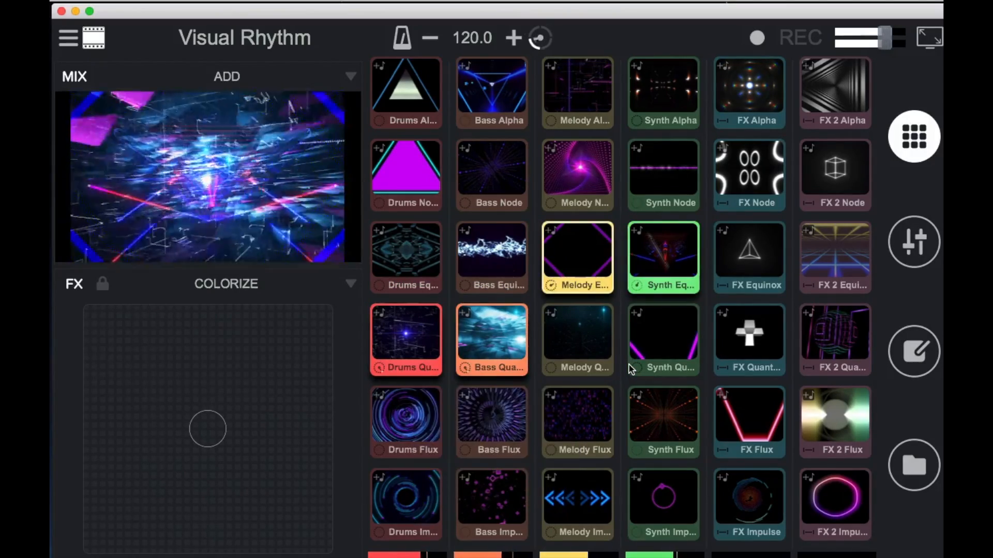
{"action": "key", "text": "s"}
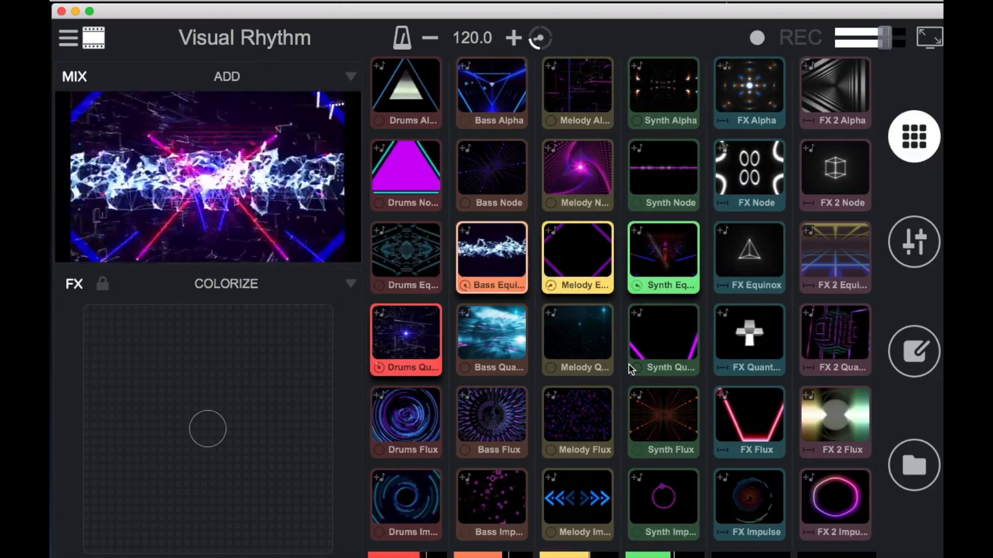
- Replace Drums Quantum and Bass Equinox with Drums and FX Equinox, and switch melody and synth to their Quantum clips
{"action": "key", "text": "z"}
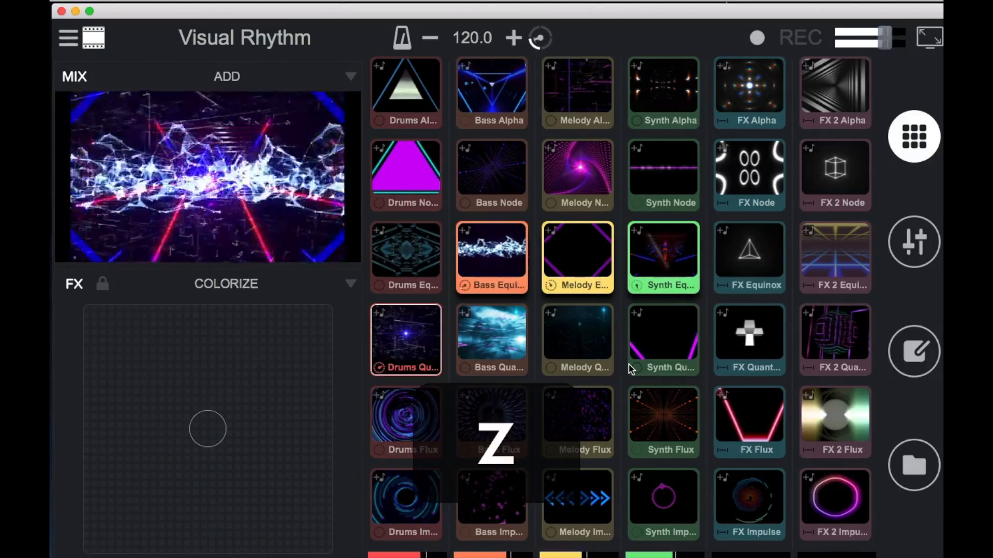
{"action": "key", "text": "s"}
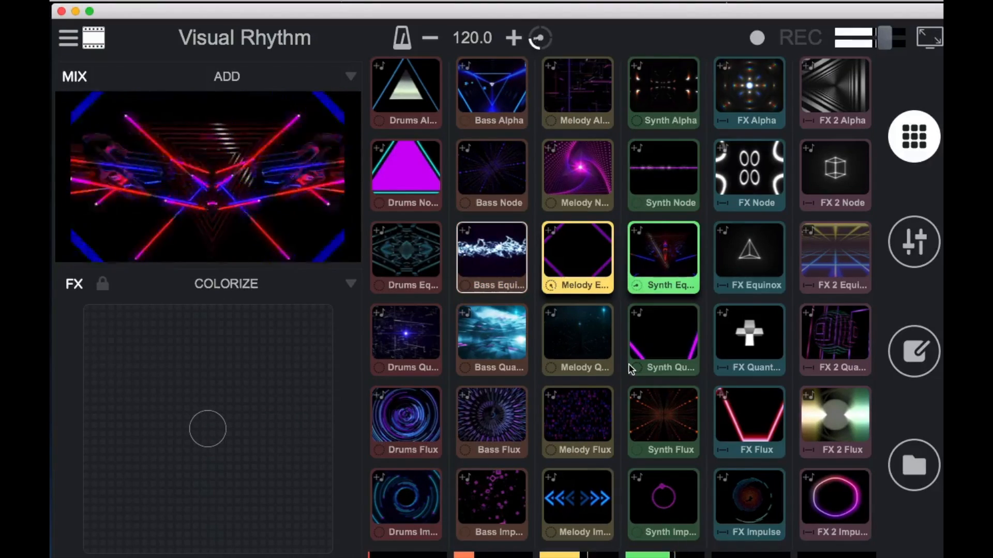
{"action": "key", "text": "a"}
{"action": "key", "text": "v"}
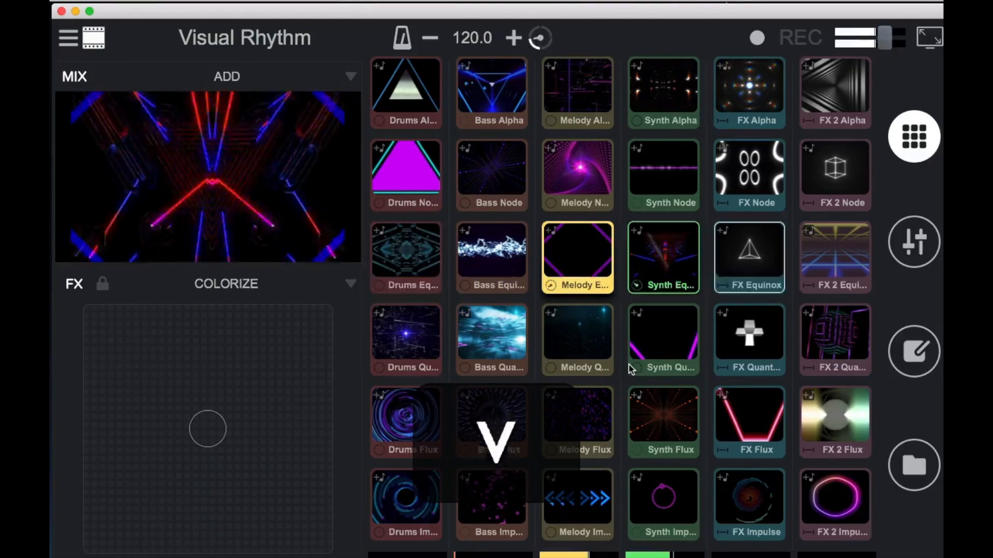
{"action": "key", "text": "c"}
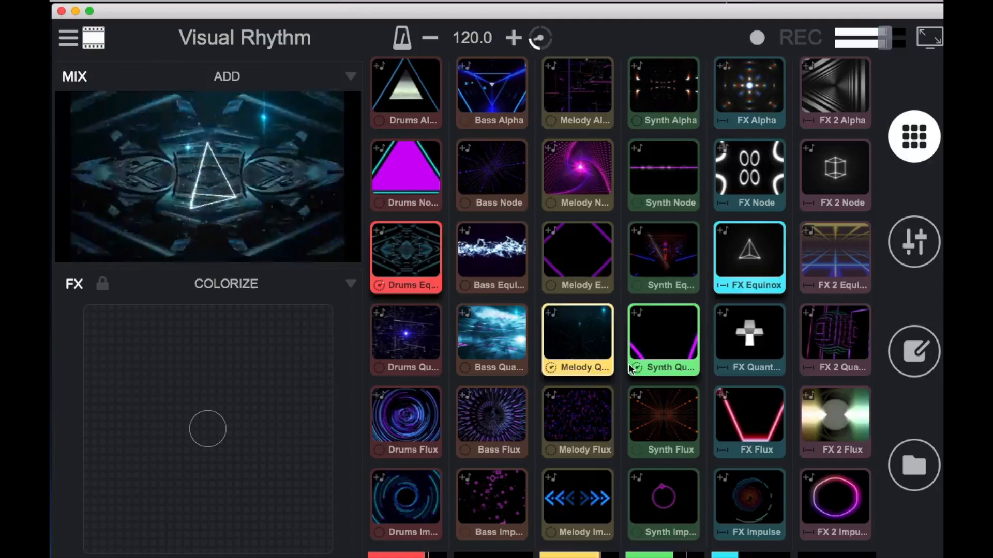
- Stop the FX Equinox, Synth Quantum, Melody Quantum and Drums Equinox clips
{"action": "left_click", "coordinate": [733, 263]}
{"action": "left_click", "coordinate": [675, 313]}
{"action": "left_click", "coordinate": [592, 333]}
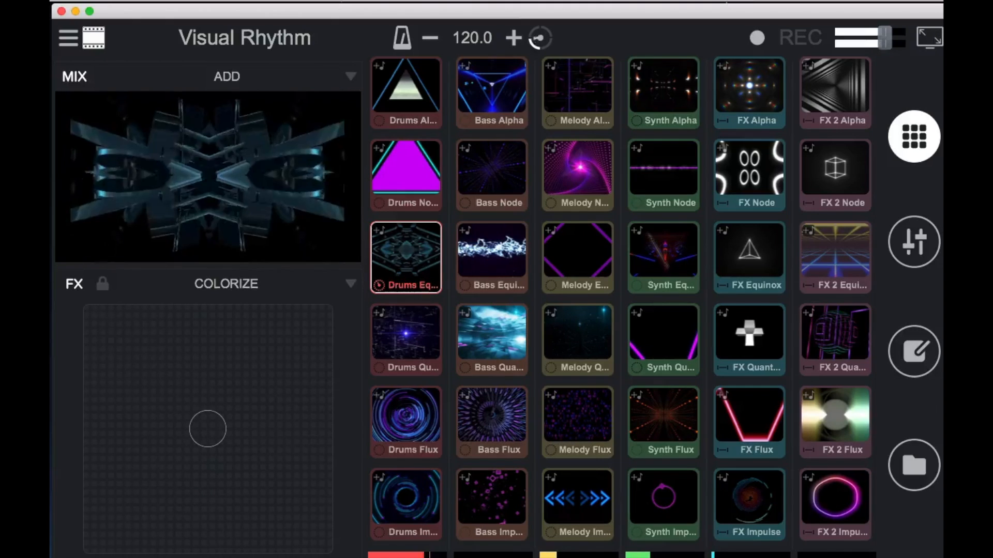
{"action": "left_click", "coordinate": [405, 258]}
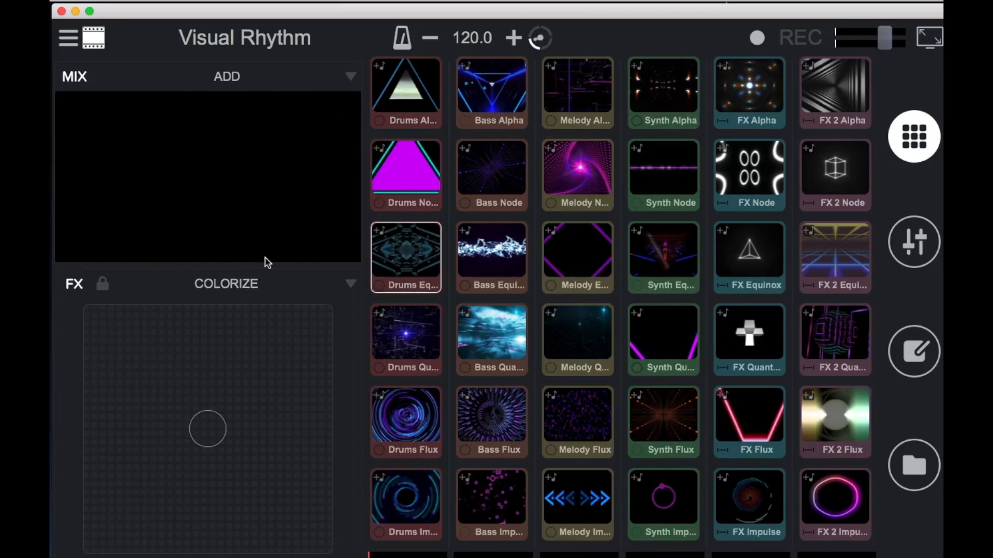
{"action": "left_click", "coordinate": [267, 83]}
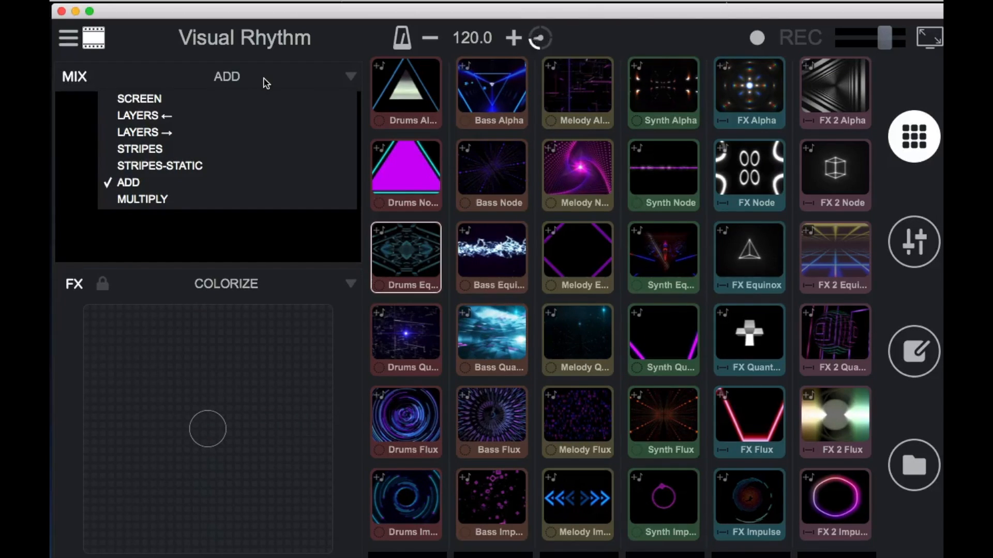
{"action": "left_click", "coordinate": [267, 84]}
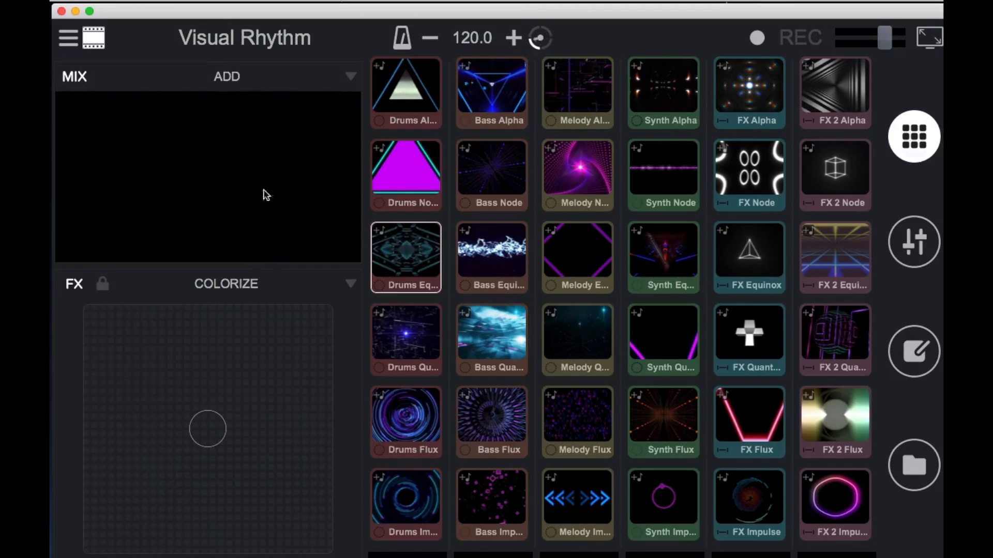
{"action": "left_click", "coordinate": [263, 283]}
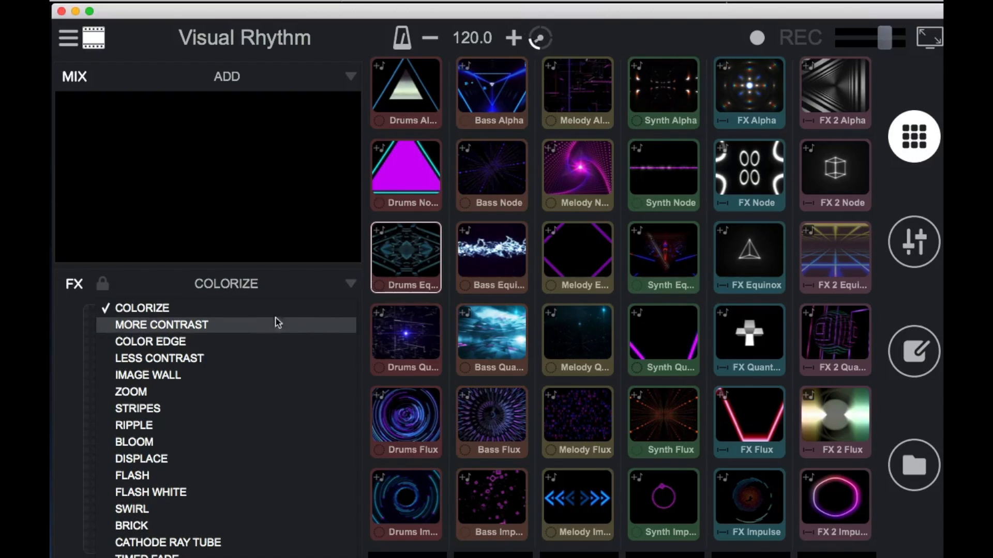
- Play the Drums Node clip and apply the RIPPLE effect, shifting its control slightly above the pad's centre
{"action": "left_click", "coordinate": [438, 171]}
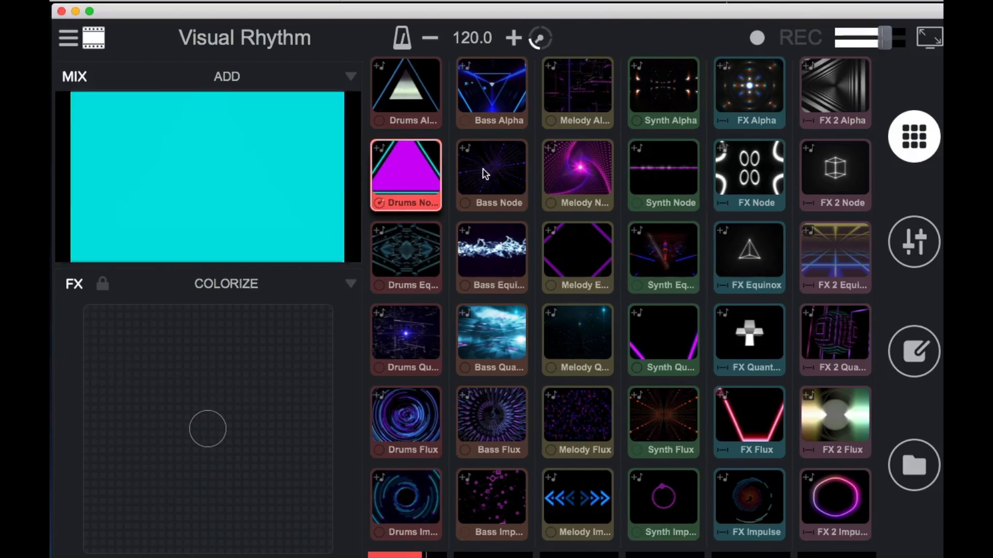
{"action": "left_click", "coordinate": [283, 291]}
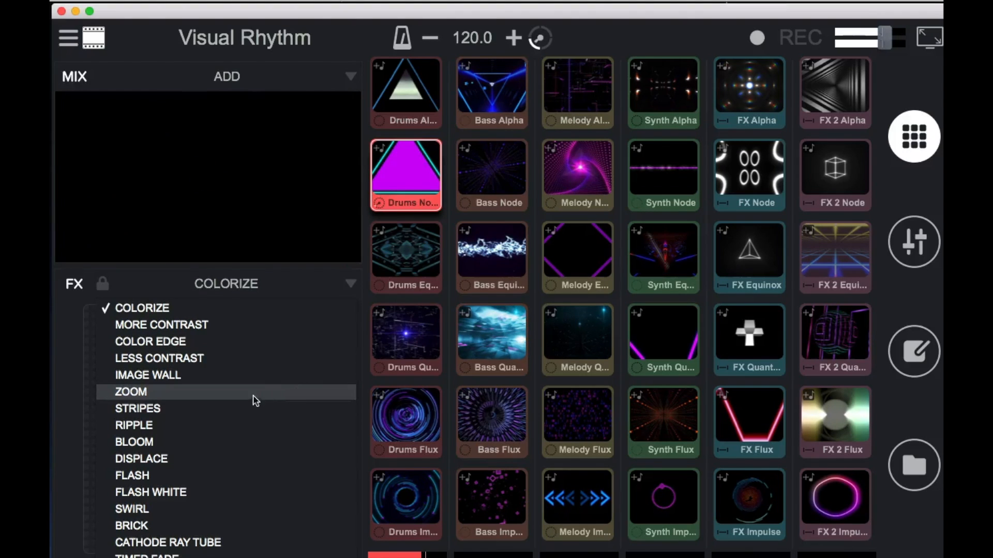
{"action": "left_click", "coordinate": [225, 425]}
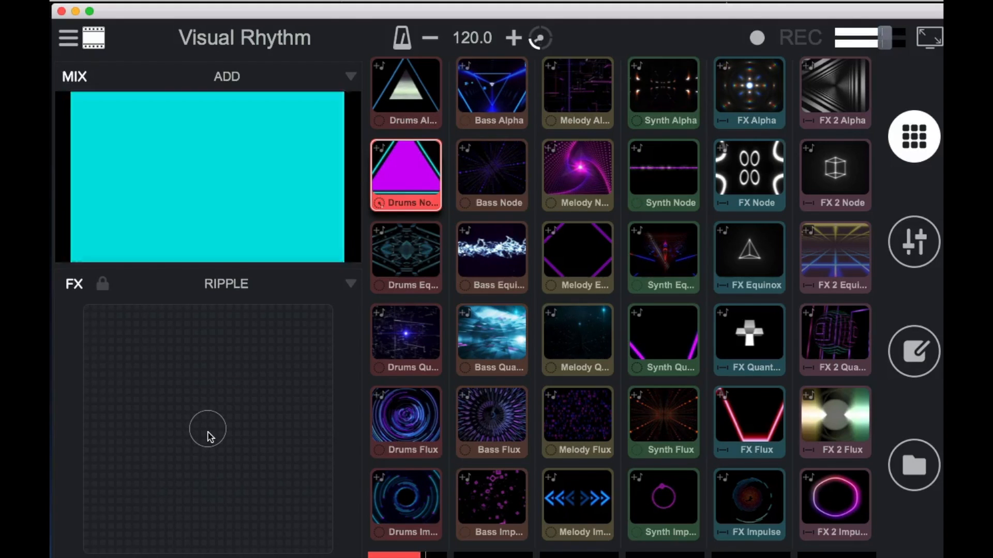
{"action": "left_click_drag", "start_coordinate": [209, 437], "coordinate": [223, 401]}
- Switch the effect to FLASH WHITE and from there to TIMED FADE, moving its control to the lower part of the pad
{"action": "left_click", "coordinate": [259, 288]}
{"action": "left_click", "coordinate": [173, 494]}
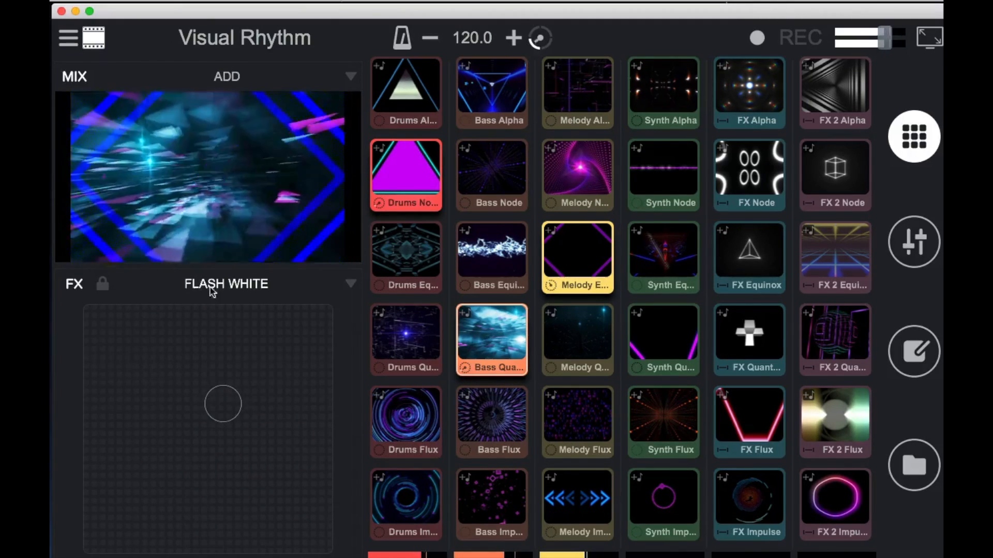
{"action": "left_click", "coordinate": [215, 287]}
{"action": "left_click", "coordinate": [209, 554]}
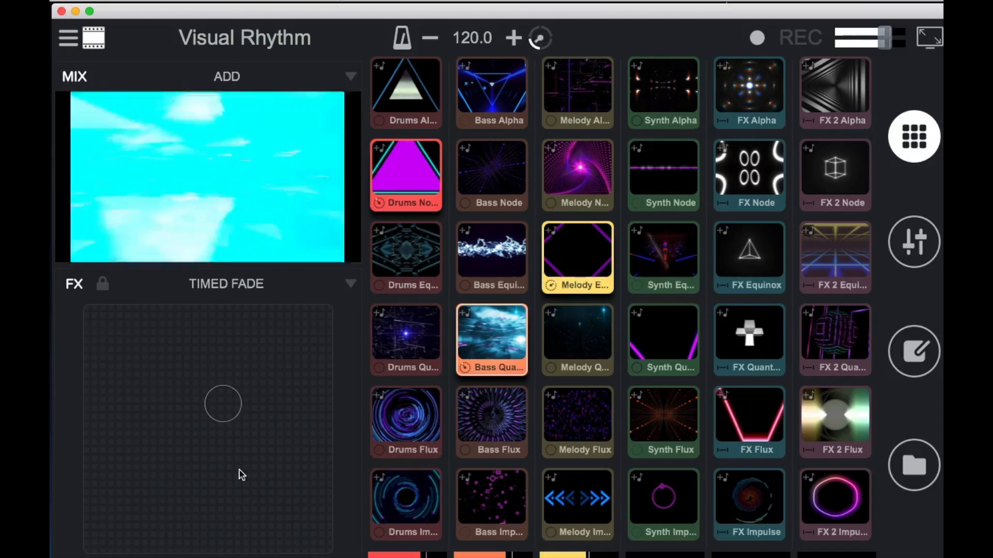
{"action": "left_click_drag", "start_coordinate": [231, 425], "coordinate": [205, 498]}
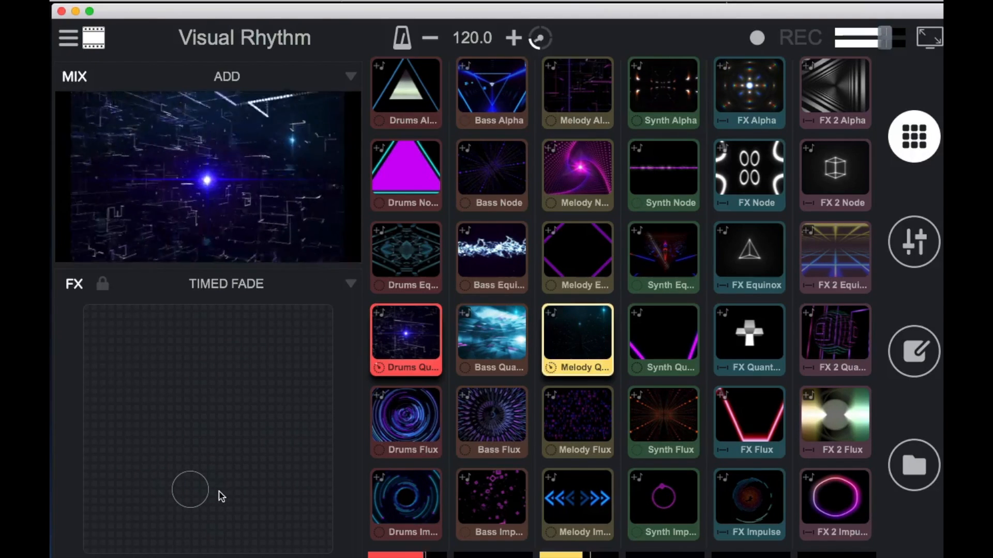
- Change the effect to KALEIDOSCOPE and move its control slightly up and toward the pad's centre
{"action": "left_click", "coordinate": [237, 279]}
{"action": "left_click", "coordinate": [212, 557]}
{"action": "left_click_drag", "start_coordinate": [190, 486], "coordinate": [206, 465]}
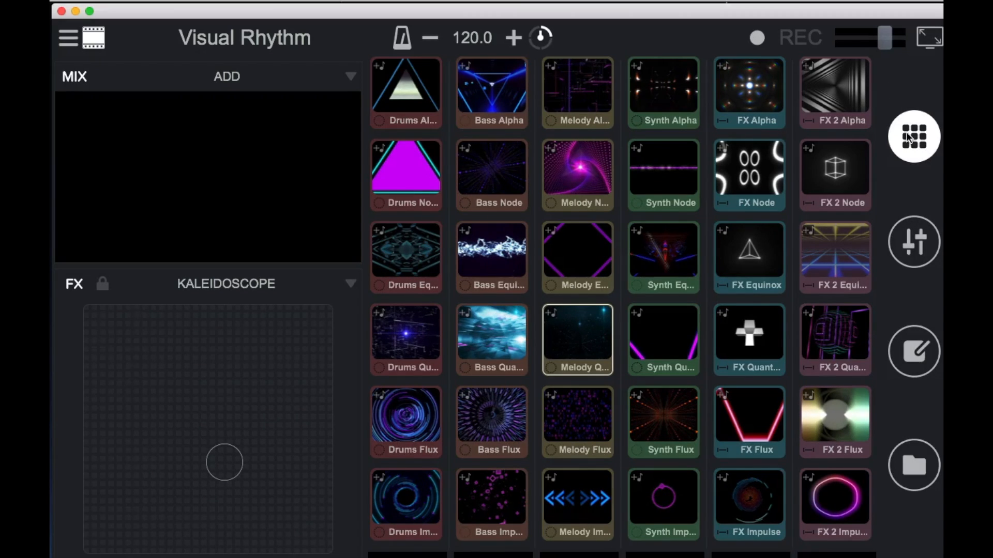
- View the channel mixer, and switch the Melody Quantum clip's play mode to One Shot and from there to Gate
{"action": "left_click", "coordinate": [922, 237]}
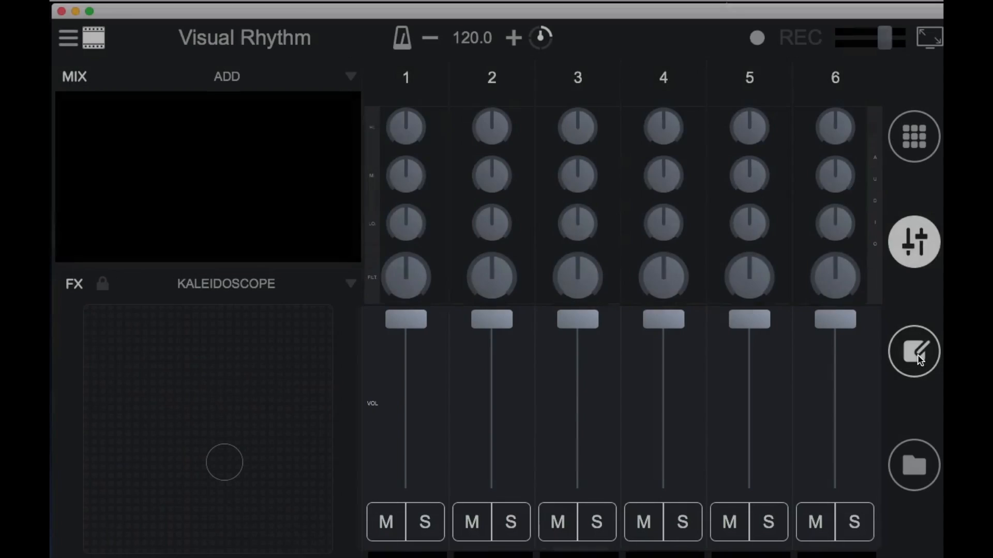
{"action": "left_click", "coordinate": [918, 357]}
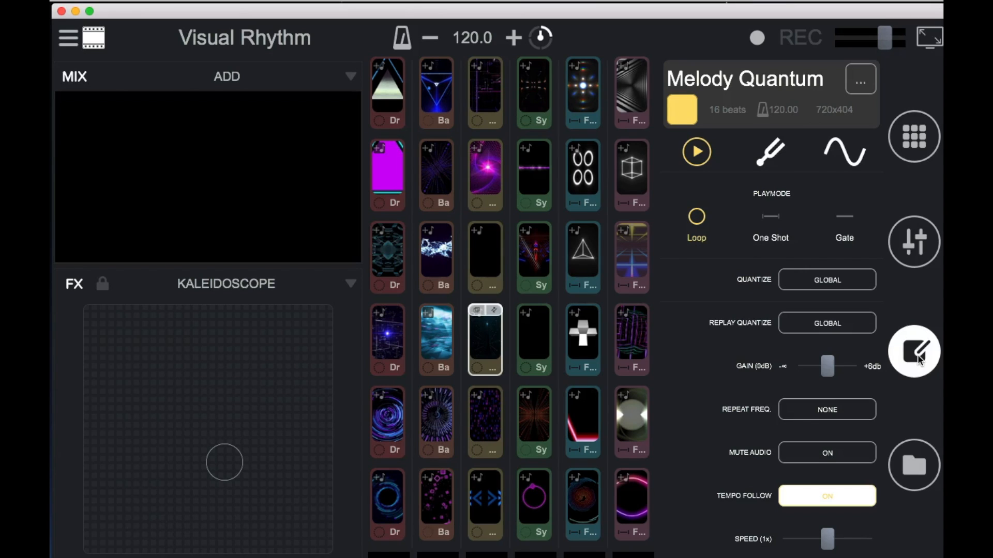
{"action": "left_click", "coordinate": [773, 227]}
{"action": "left_click", "coordinate": [848, 232]}
- Show the Melody Quantum clip's colour, video key, position and scale adjustments, and open the browser of packs
{"action": "left_click", "coordinate": [776, 156]}
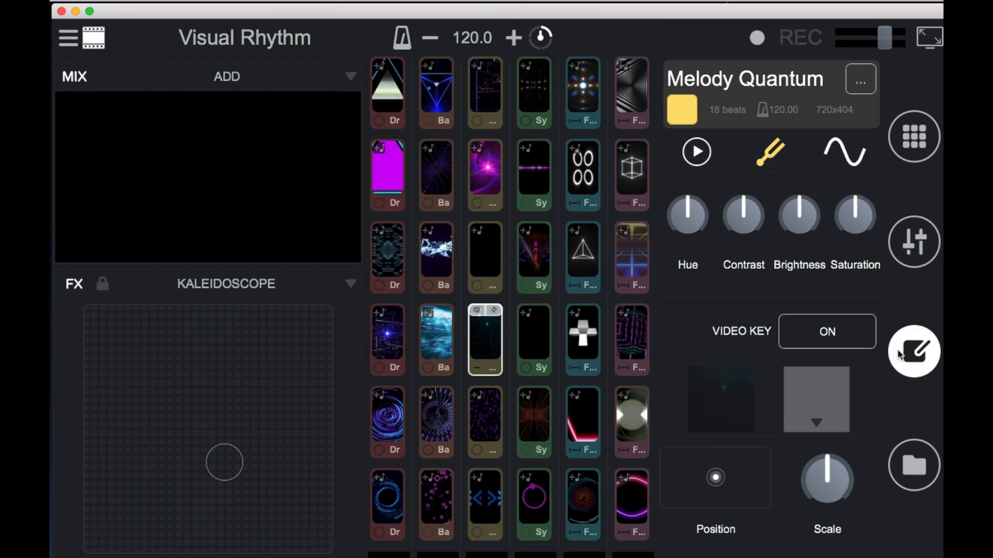
{"action": "left_click", "coordinate": [923, 472]}
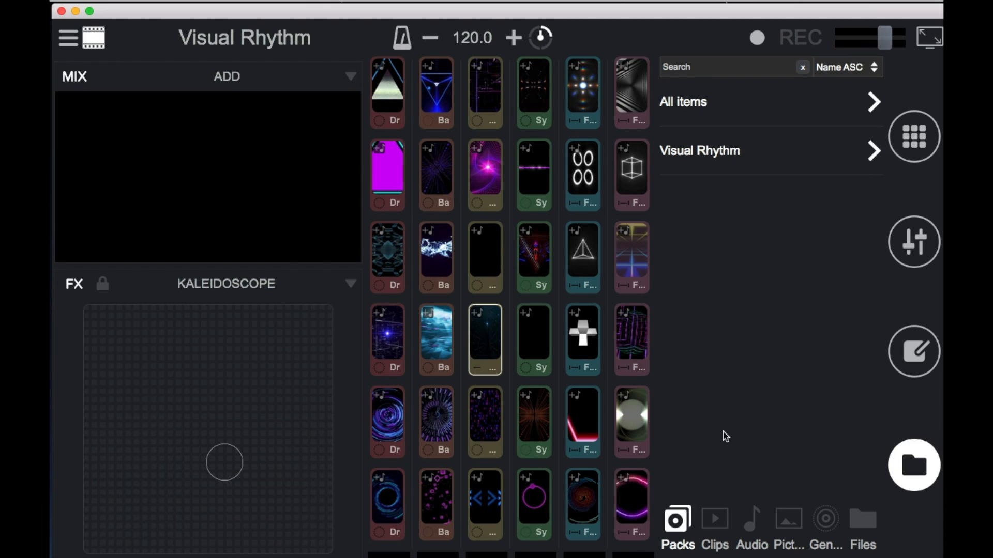
- Enable the display of the Ableton Link button in the general preferences and turn Link on
{"action": "left_click", "coordinate": [68, 38]}
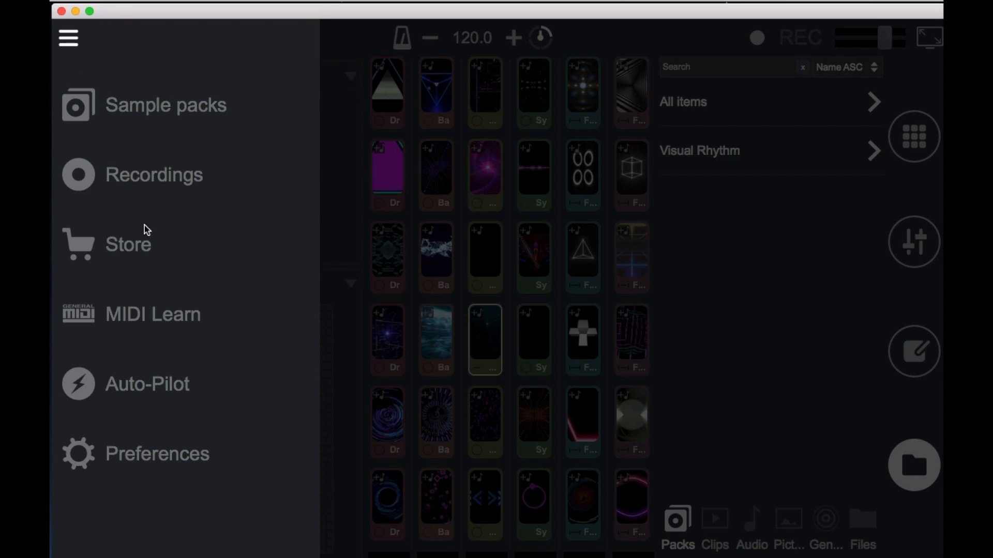
{"action": "left_click", "coordinate": [167, 456]}
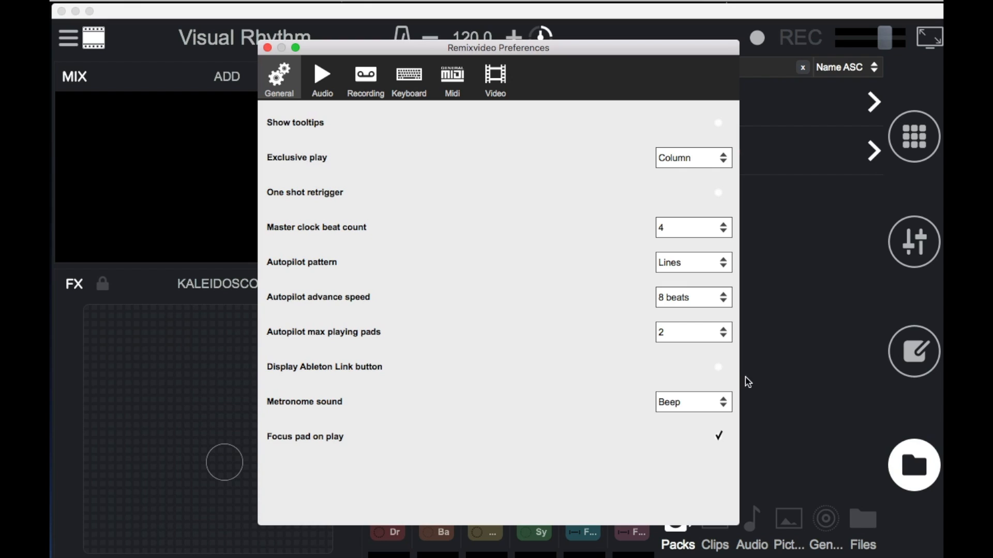
{"action": "left_click", "coordinate": [719, 368]}
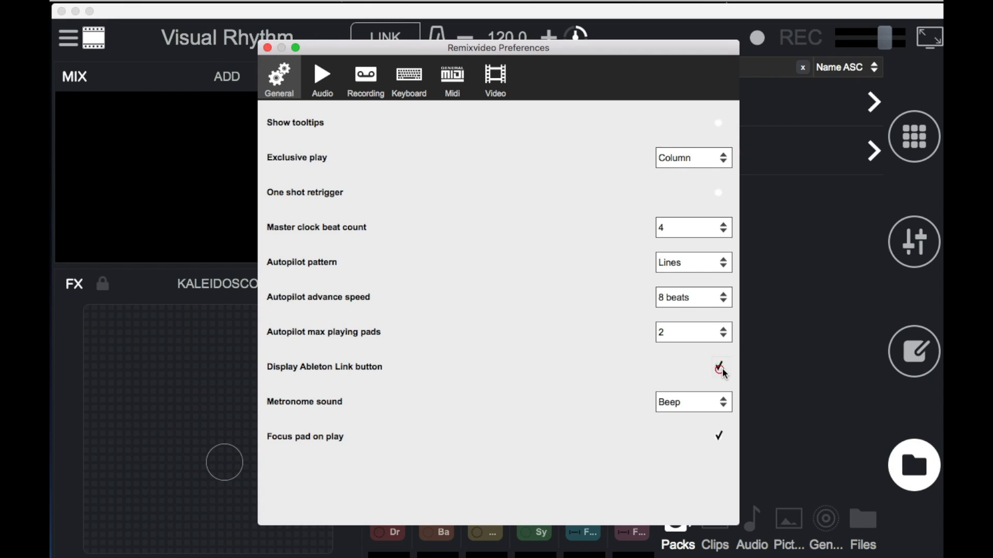
{"action": "left_click", "coordinate": [267, 51]}
{"action": "left_click", "coordinate": [402, 42]}
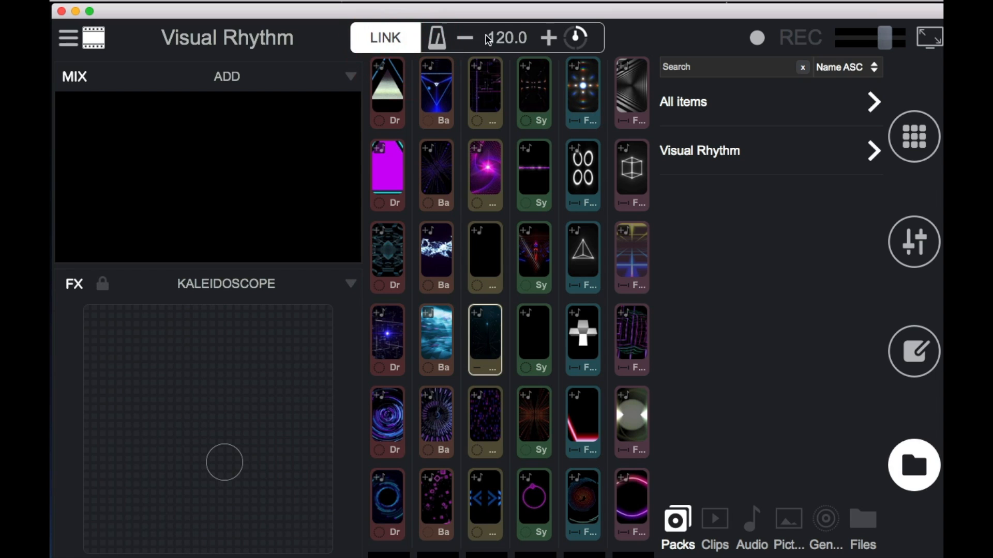